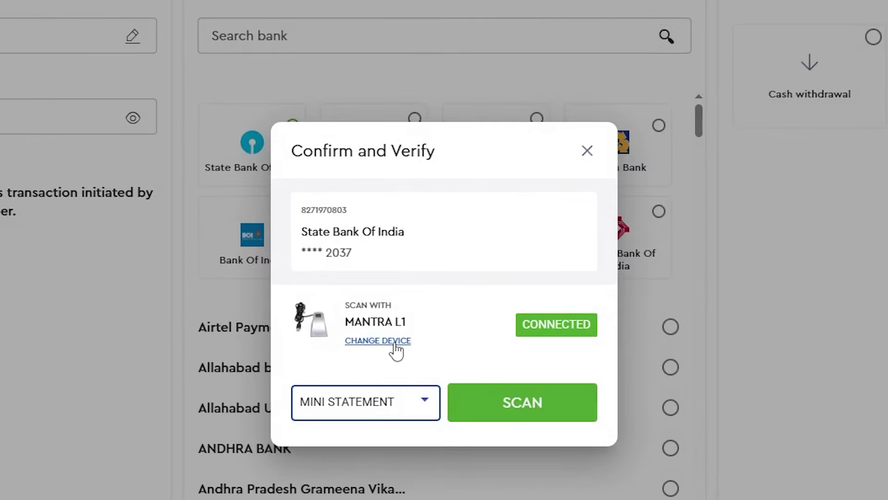
- Switch the PayNearby scan device to the Morpho MSO 1300 E3 – L1, and back to the Mantra MFS110 – L1
left_click(395, 341)
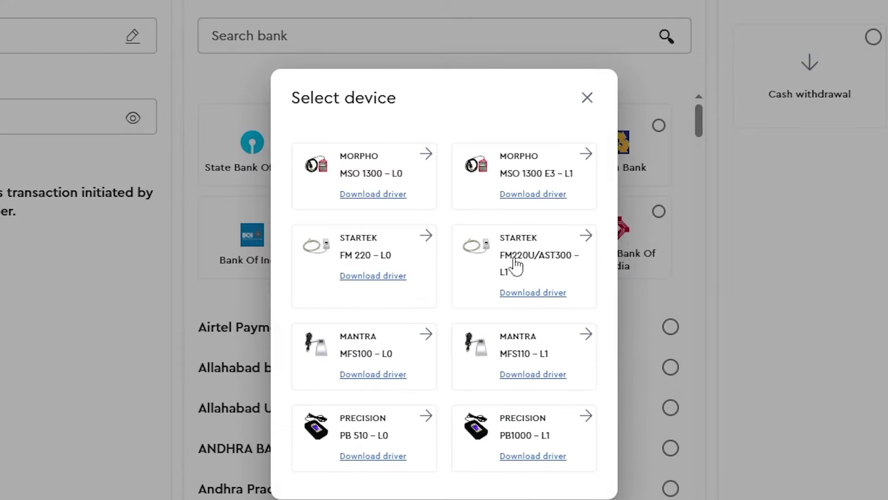
left_click(574, 158)
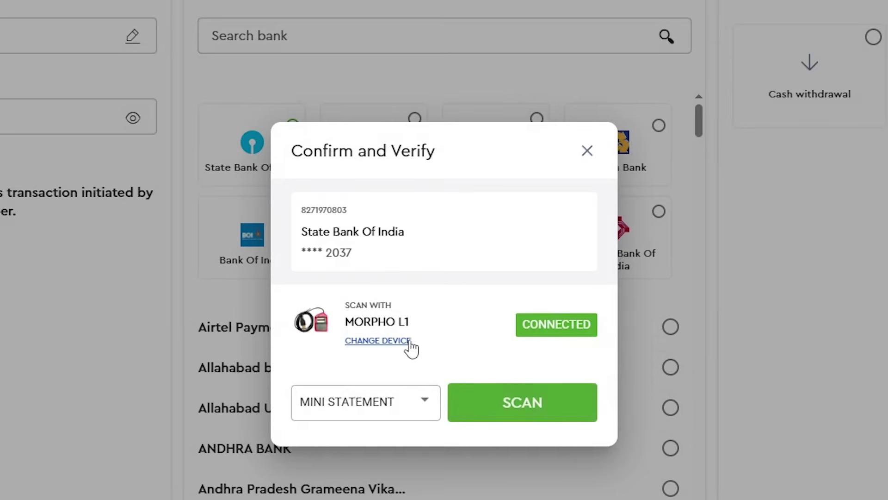
left_click(410, 342)
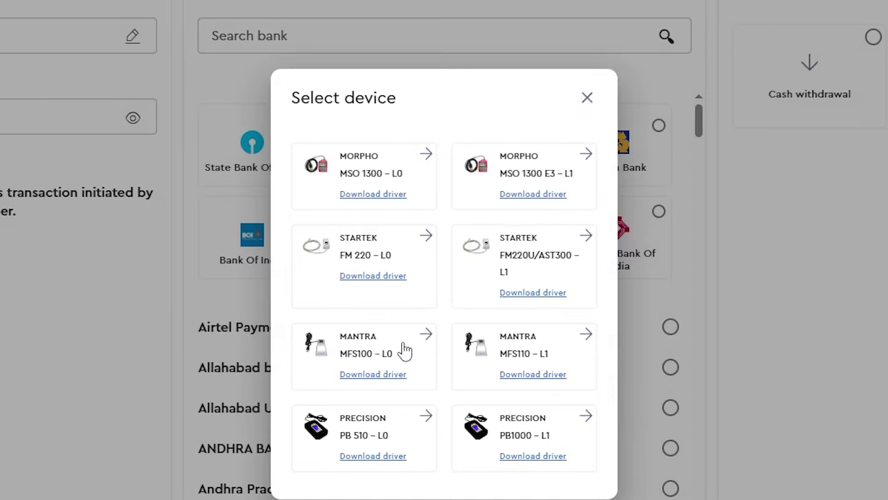
left_click(529, 347)
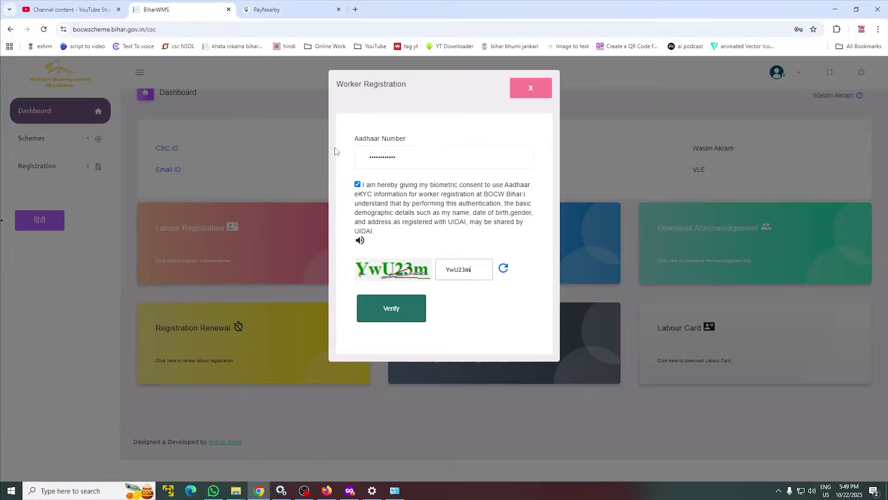
- In BiharWMS, submit the filled-in worker registration form for biometric verification
left_click(404, 310)
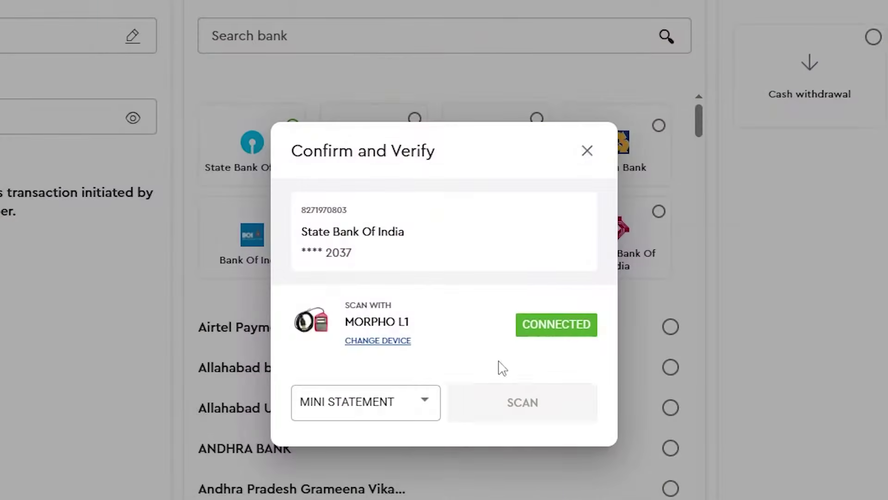
- In PayNearby, select the Mantra MFS110 – L1 as scan device, and change it to the Morpho MSO 1300 E3 – L1
left_click(409, 341)
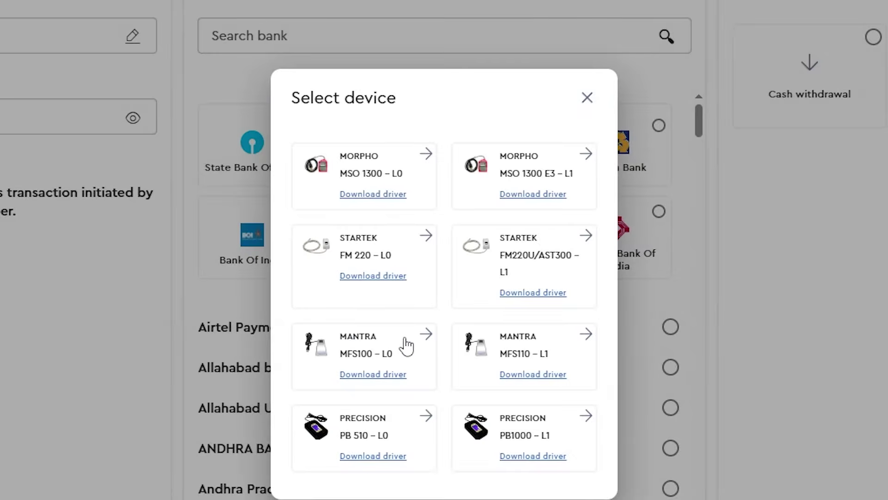
left_click(521, 352)
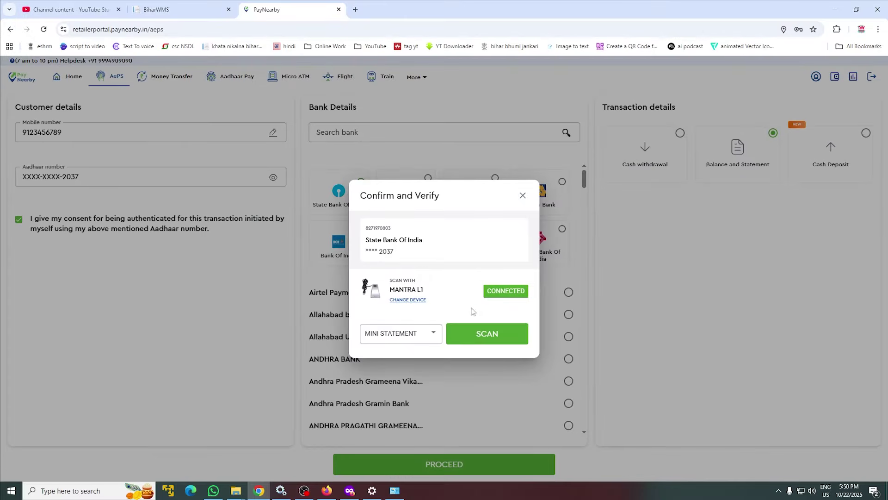
left_click(408, 300)
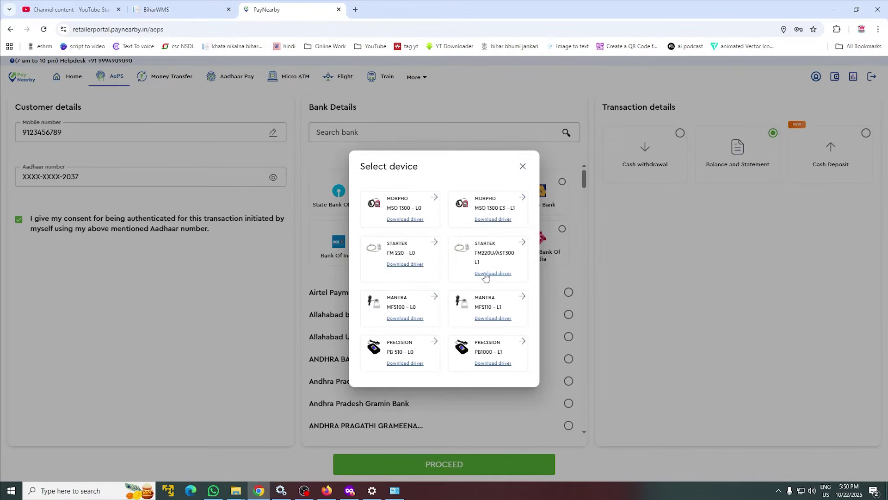
left_click(510, 207)
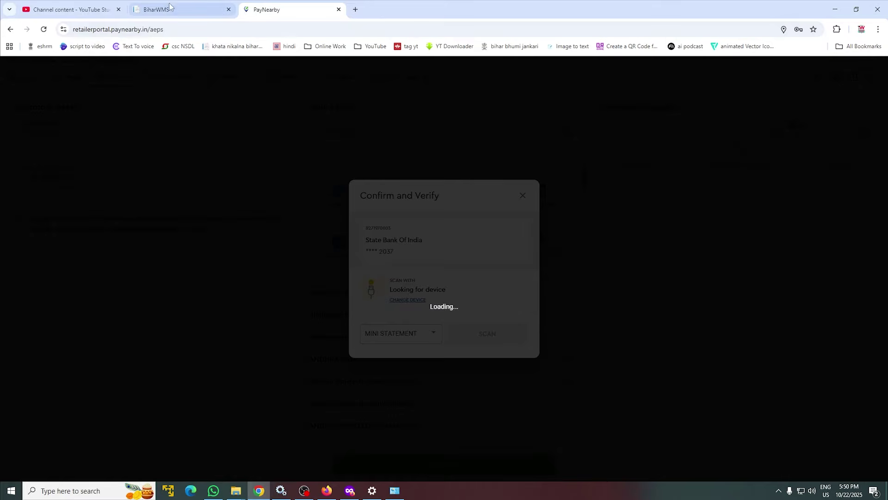
- Return to the BiharWMS page and open the Windows Services manager with the App Readiness service selected
left_click(156, 9)
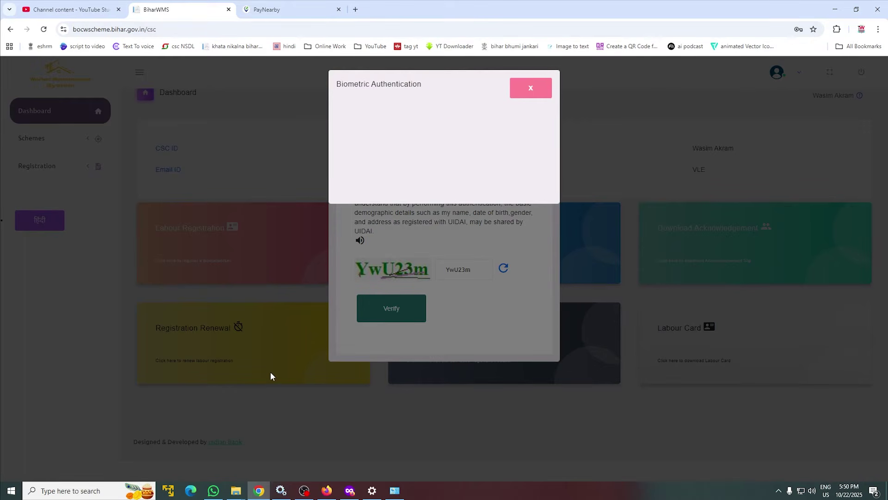
left_click(85, 492)
type("serv")
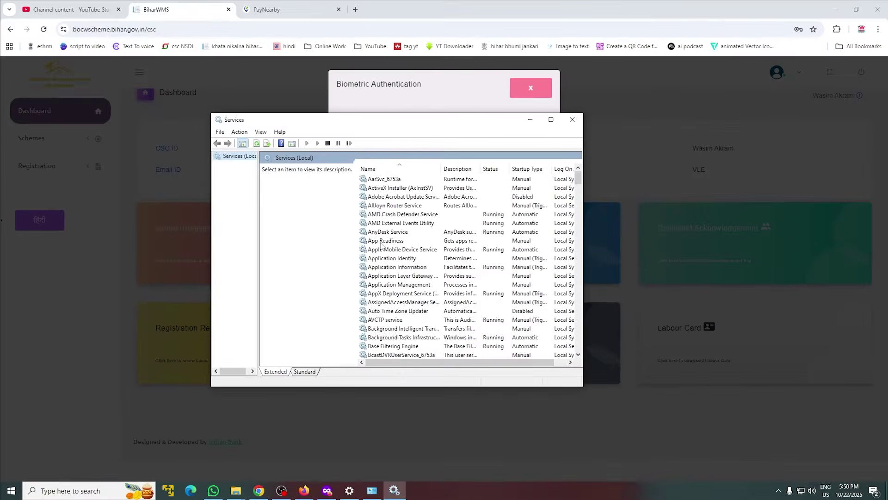
left_click(381, 243)
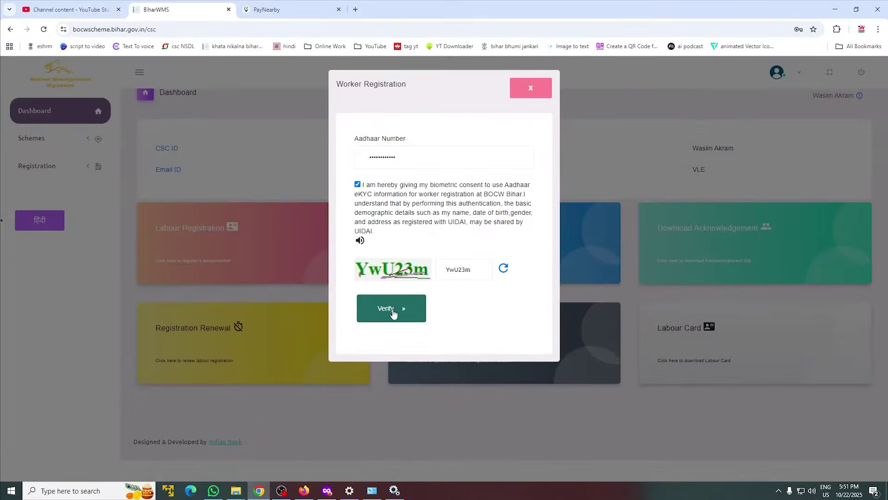
- Try the biometric verification of the worker registration again, and close the Biometric Authentication dialog
left_click(393, 306)
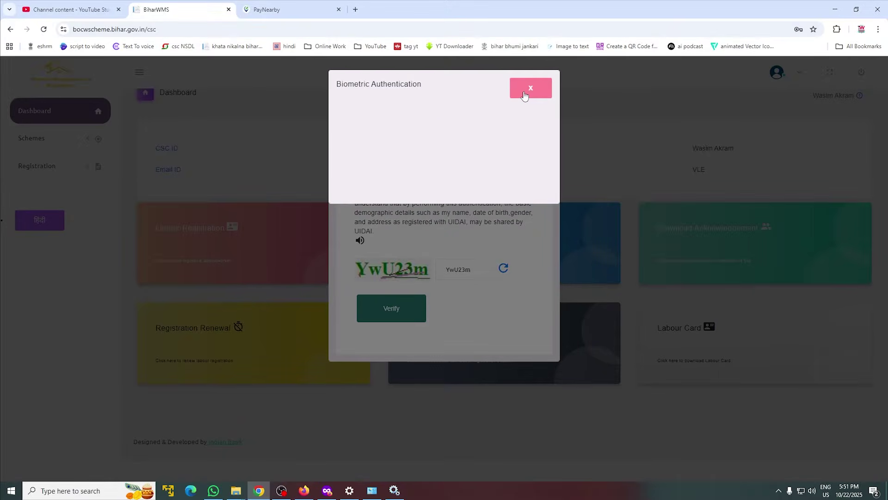
left_click(524, 92)
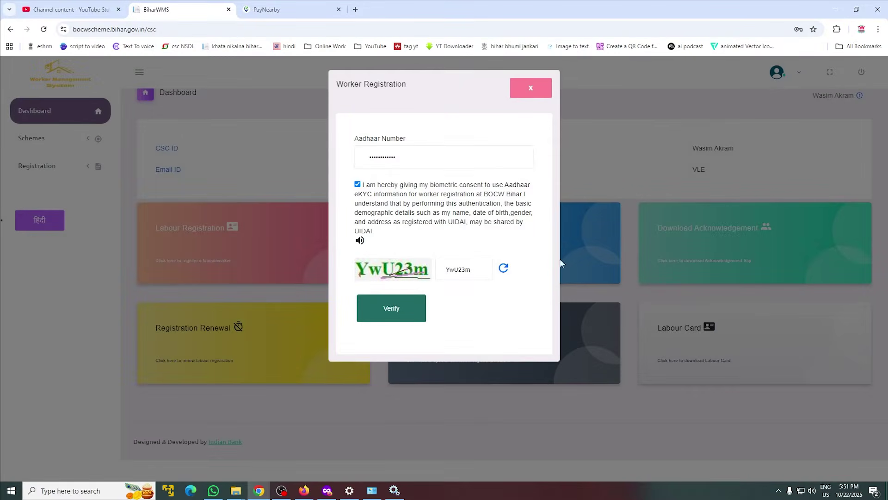
- Find the Mantra L1 AVDM service in the Windows Services manager and stop it
left_click(395, 490)
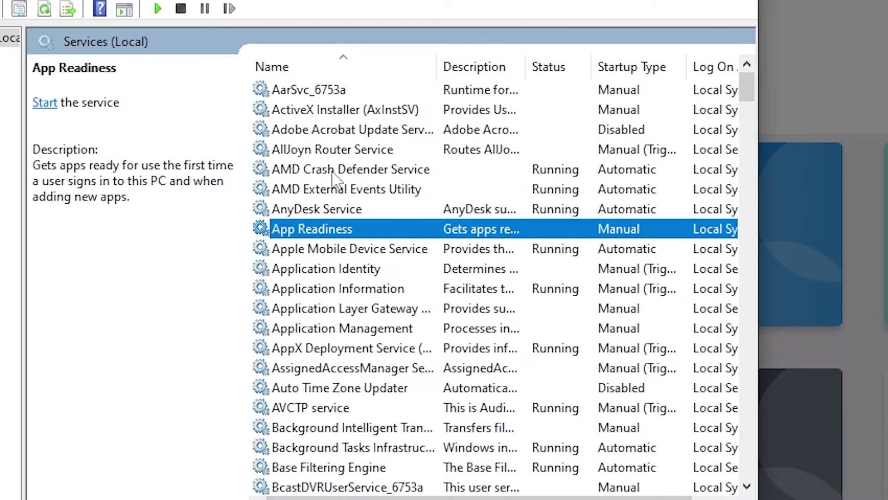
left_click(330, 176)
key("m")
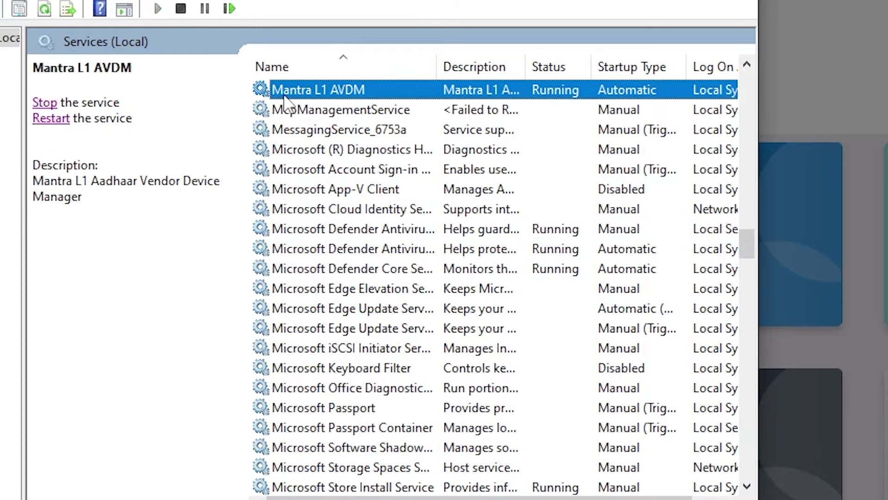
left_click(45, 102)
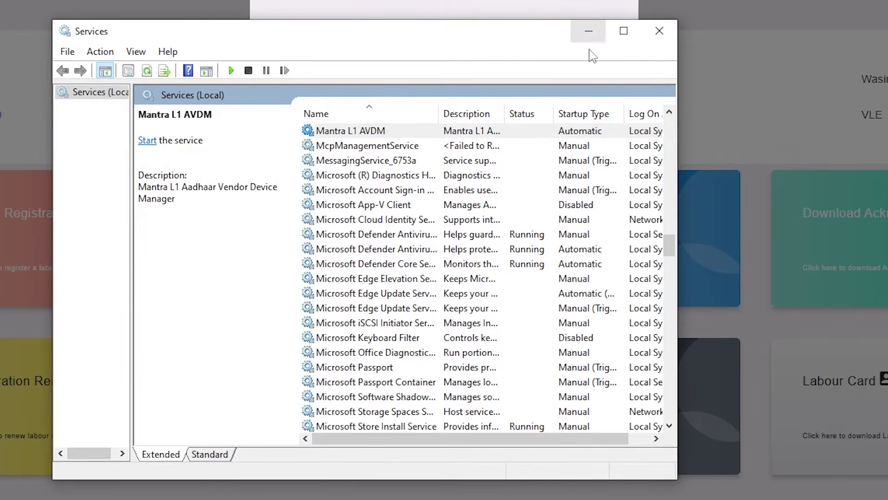
- Check the connected MSO1300-E3 and MFS110 devices in the device list, and return to the Mantra L1 AVDM service
key("alt+Tab")
left_click(260, 285)
left_click(166, 260)
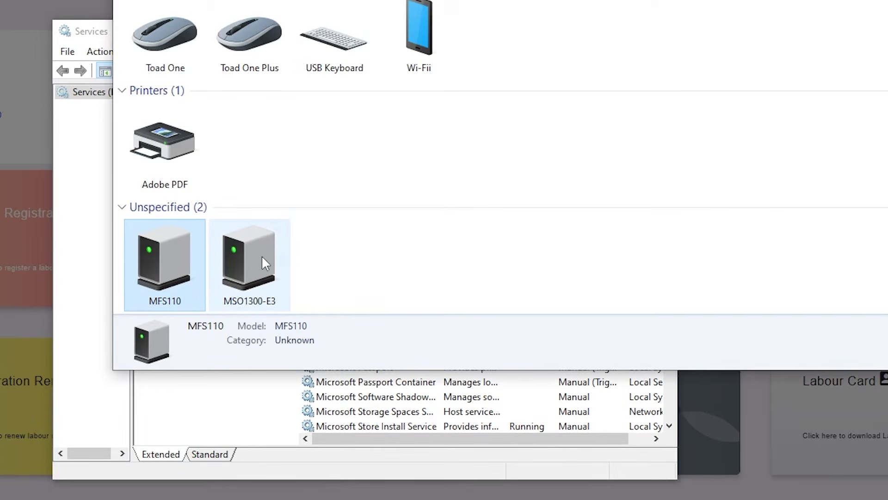
left_click(95, 170)
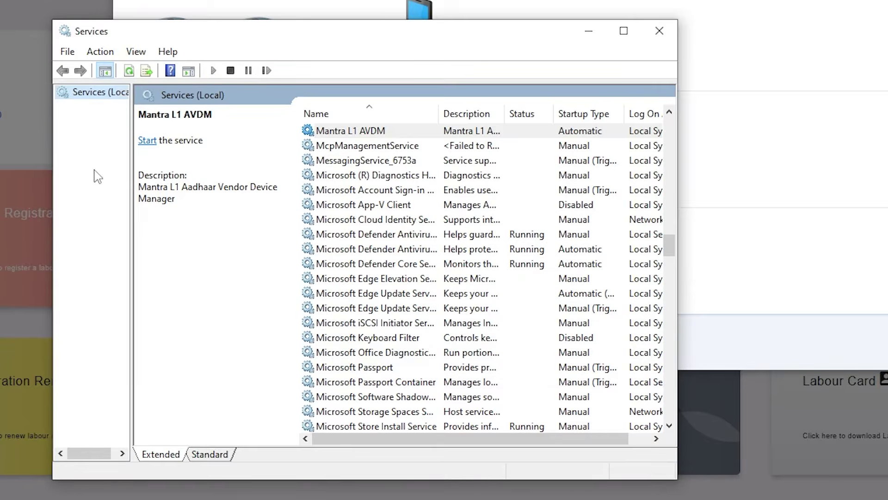
left_click(336, 134)
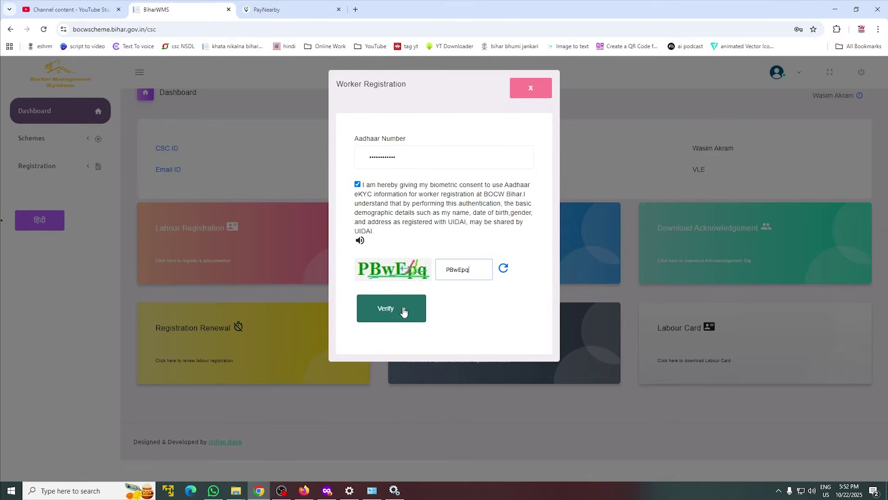
- Submit the worker registration for biometric verification, and start the Mantra L1 AVDM service in the Services manager
left_click(403, 310)
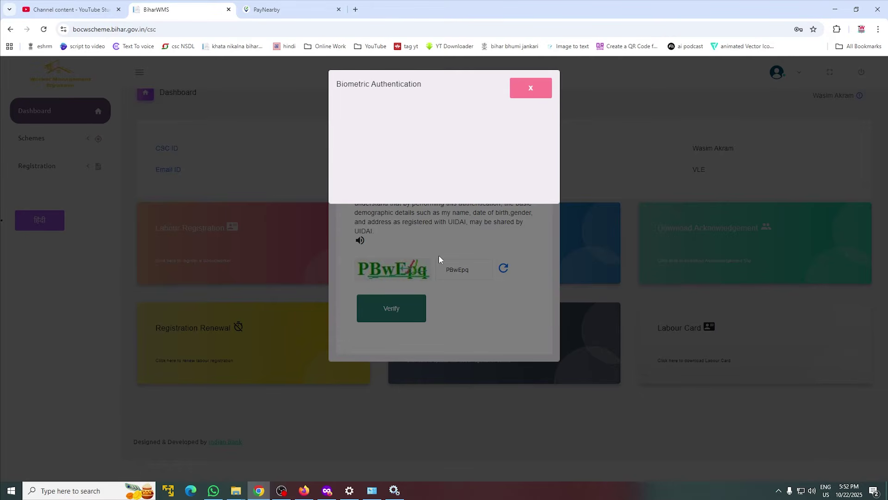
left_click(395, 491)
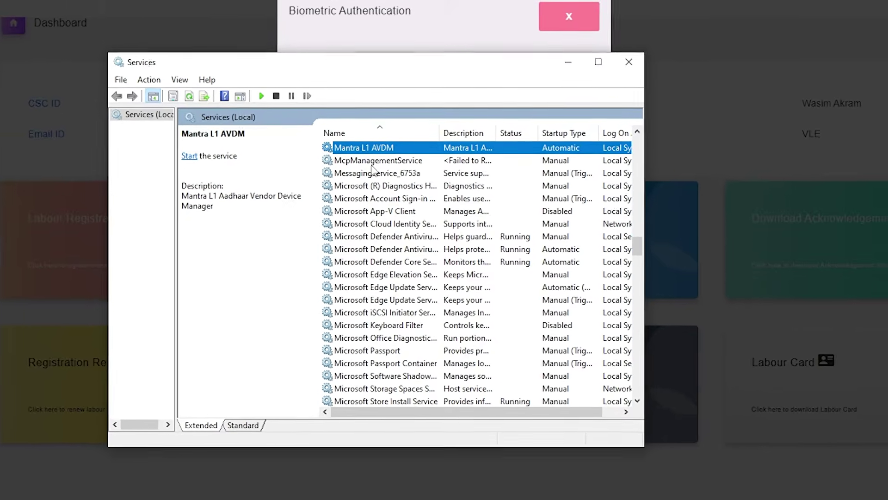
left_click(189, 156)
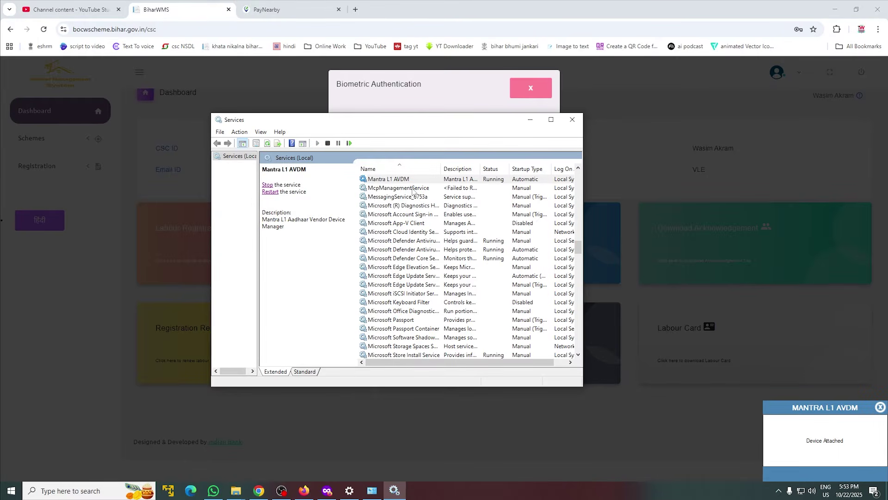
- Find the Idemia L1 RD Service in the Services manager and stop it
left_click(397, 181)
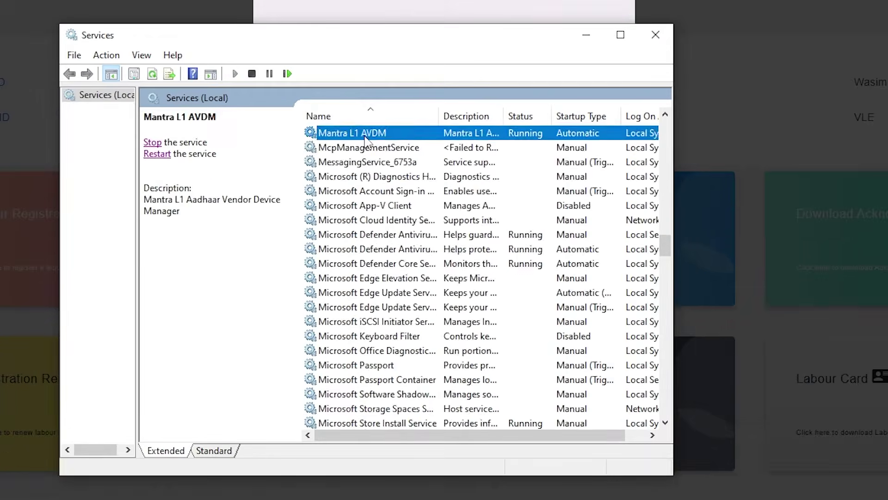
key("i")
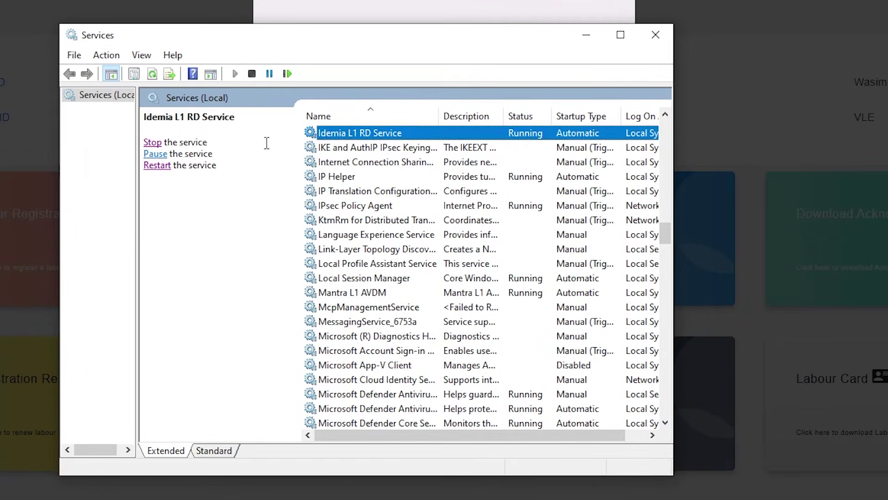
left_click(154, 143)
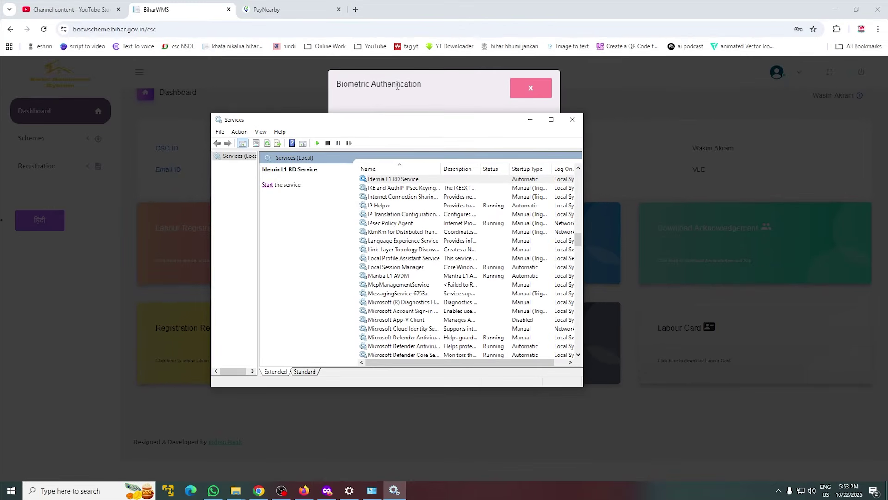
- Close the open Biometric Authentication dialog, submit the worker registration for verification again, and dismiss the Mantra L1 AVDM notification
left_click(398, 87)
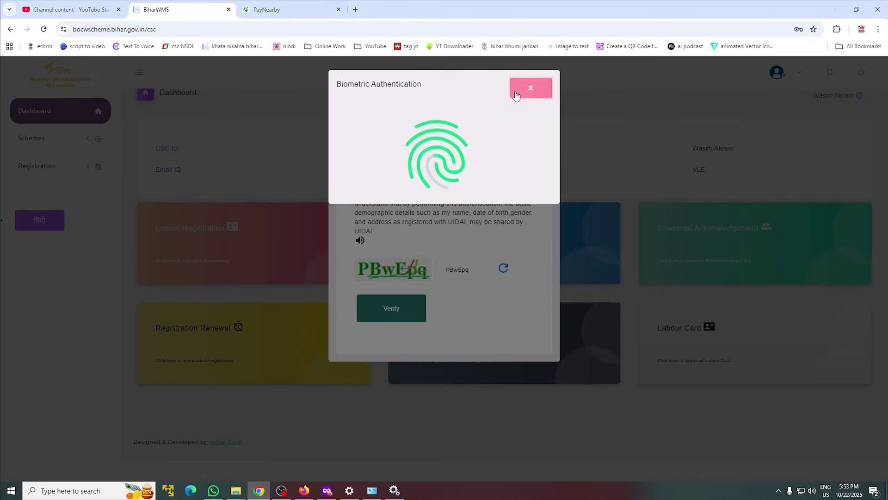
left_click(517, 95)
left_click(391, 308)
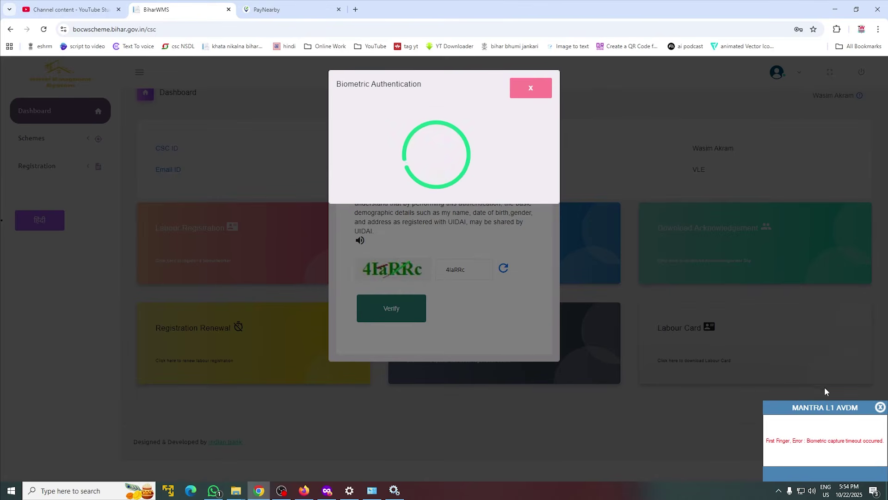
left_click(880, 407)
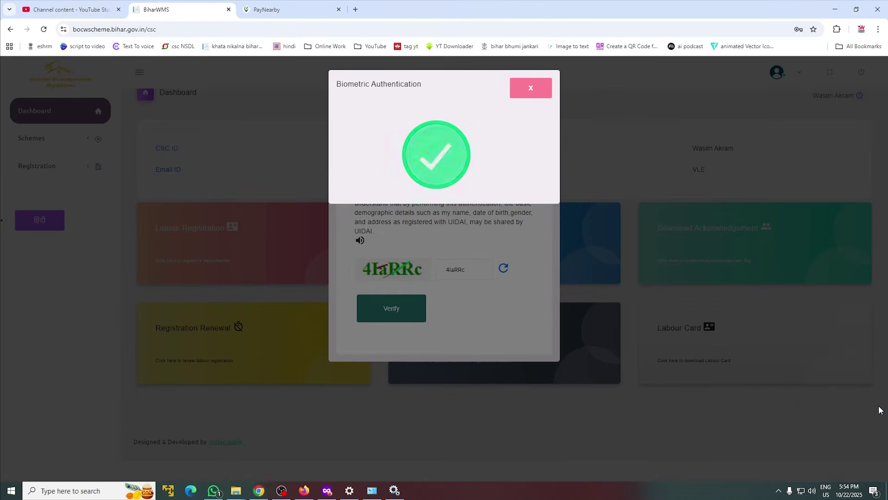
- Open the communication mode choices in the configuration of the Idemia L1RD ManagementTool
left_click(778, 490)
left_click(797, 454)
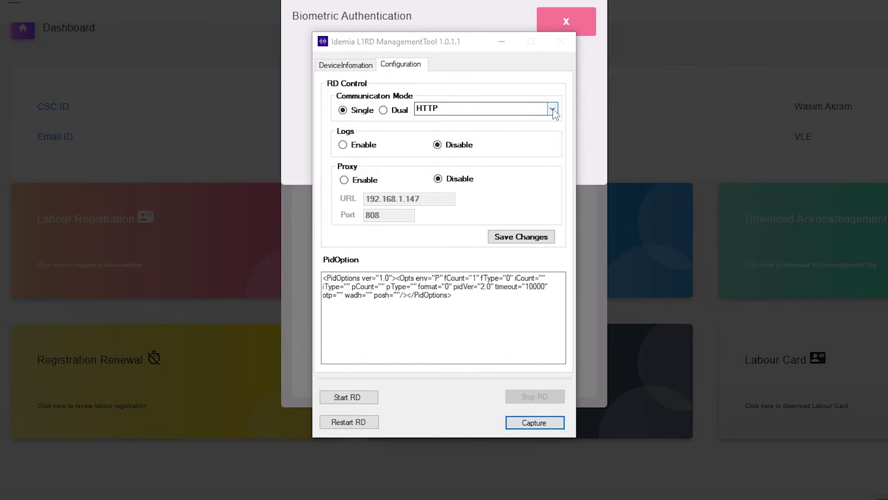
left_click(553, 111)
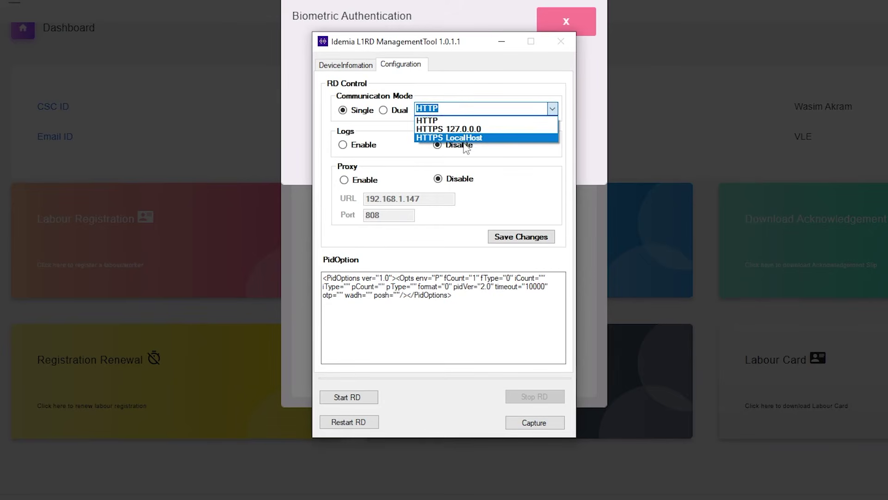